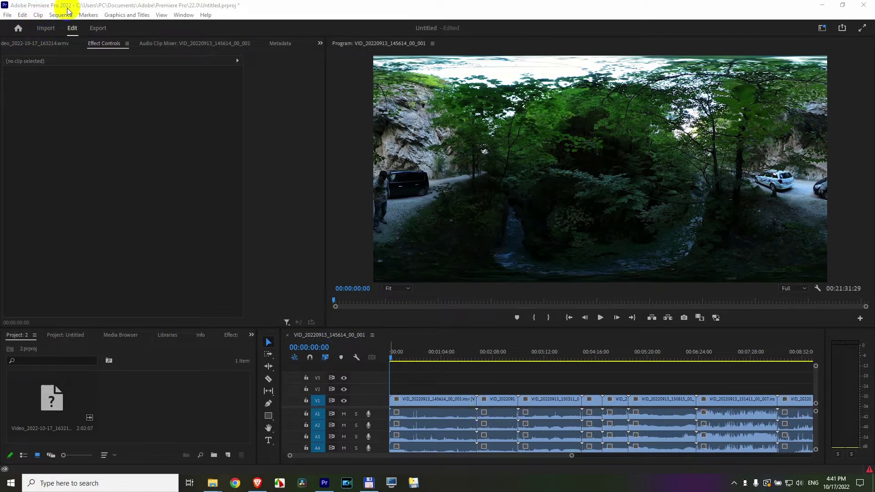
# - Mark in/out around the first, second and third clips in turn with X
pyautogui.click(438, 357)
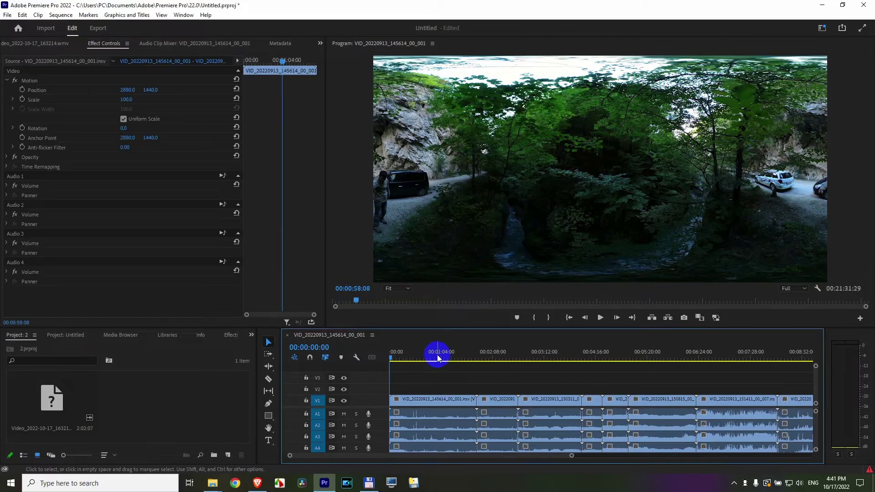
pyautogui.click(444, 398)
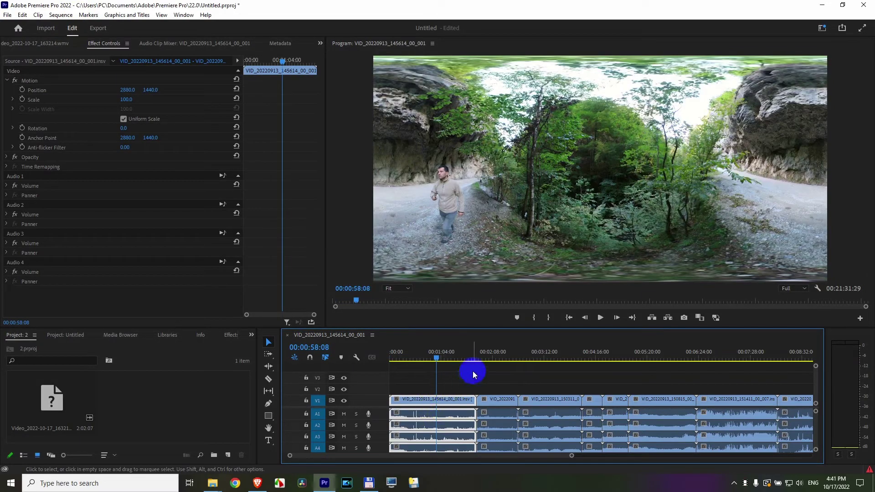
pyautogui.press('x')
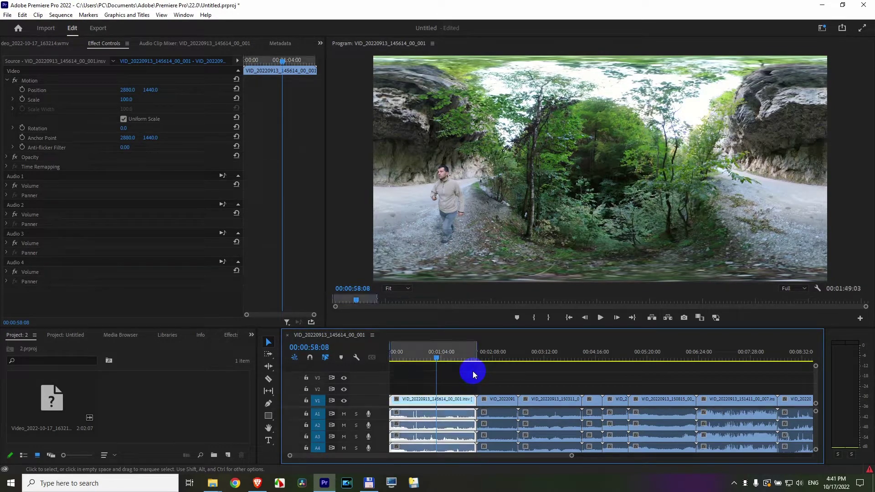
pyautogui.click(499, 353)
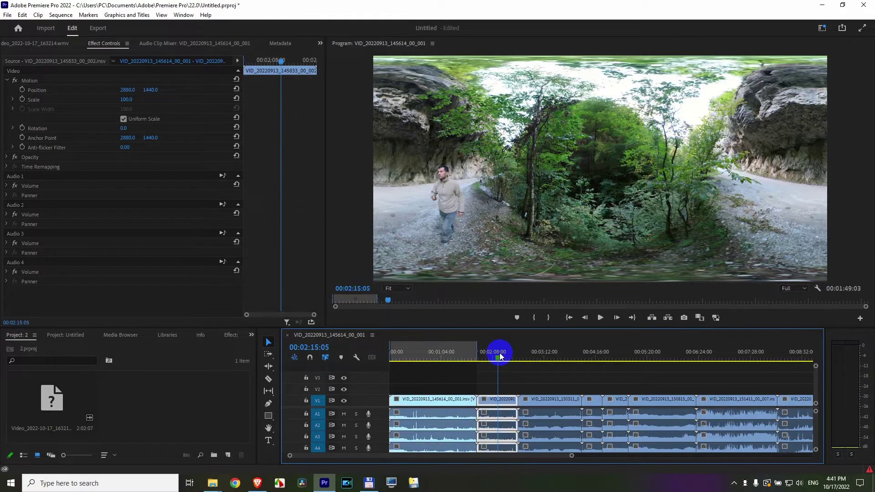
pyautogui.press('x')
pyautogui.moveTo(497, 354); pyautogui.dragTo(552, 353)
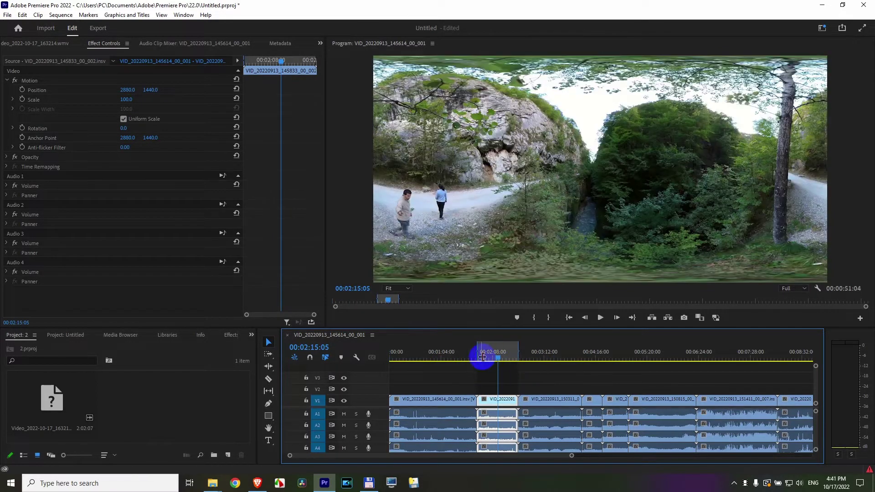
pyautogui.press('x')
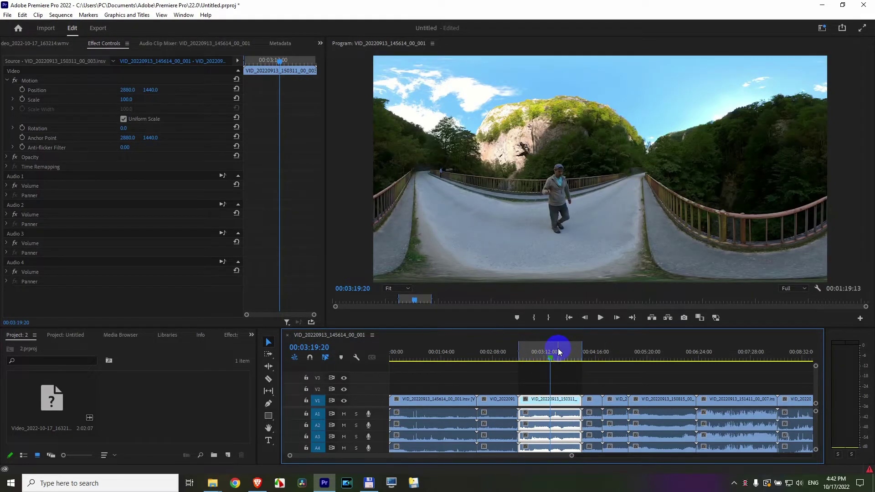
# - Clear the range, re-mark and clear the second clip, then add a marker at the playhead
pyautogui.hotkey('ctrl', 'shift', 'x')
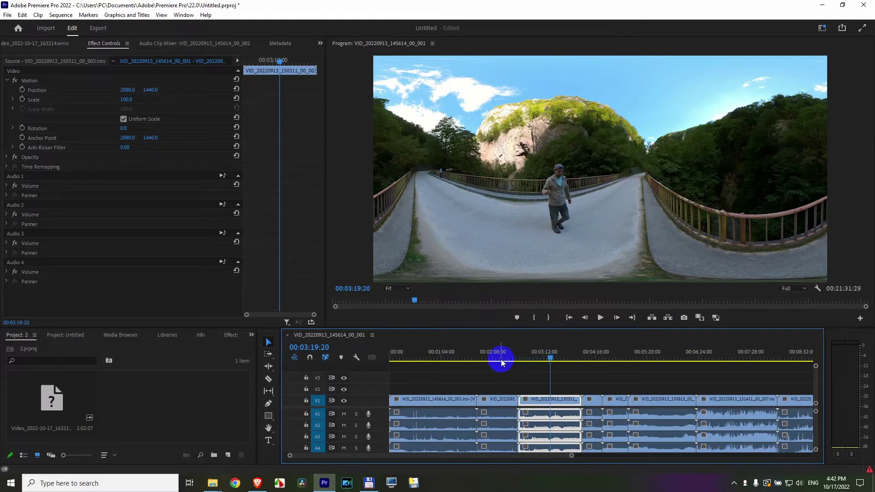
pyautogui.click(501, 360)
pyautogui.press('x')
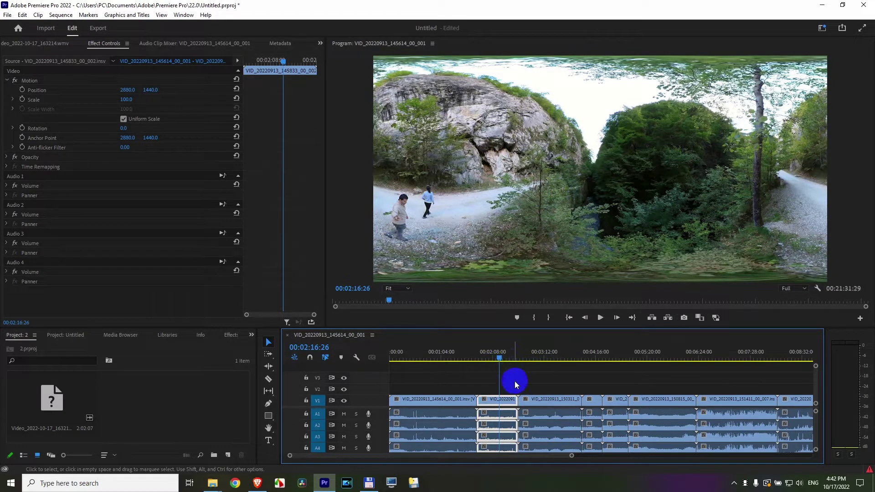
pyautogui.hotkey('ctrl', 'shift', 'x')
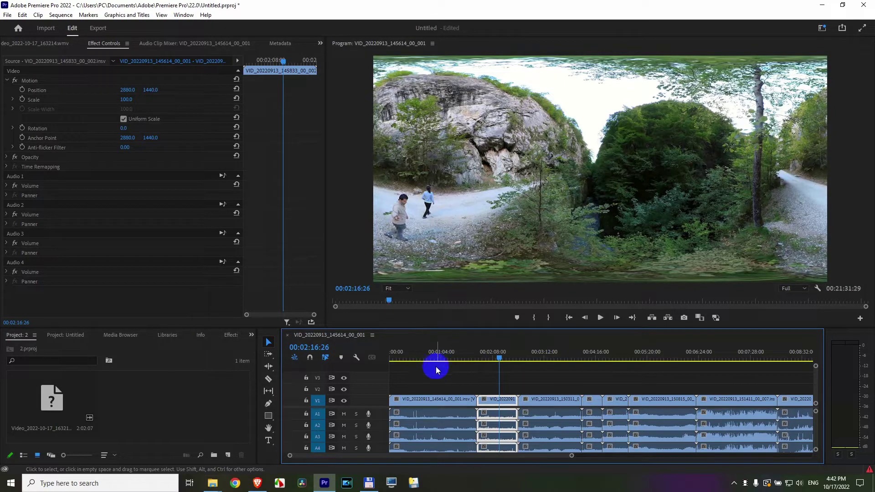
pyautogui.press('m')
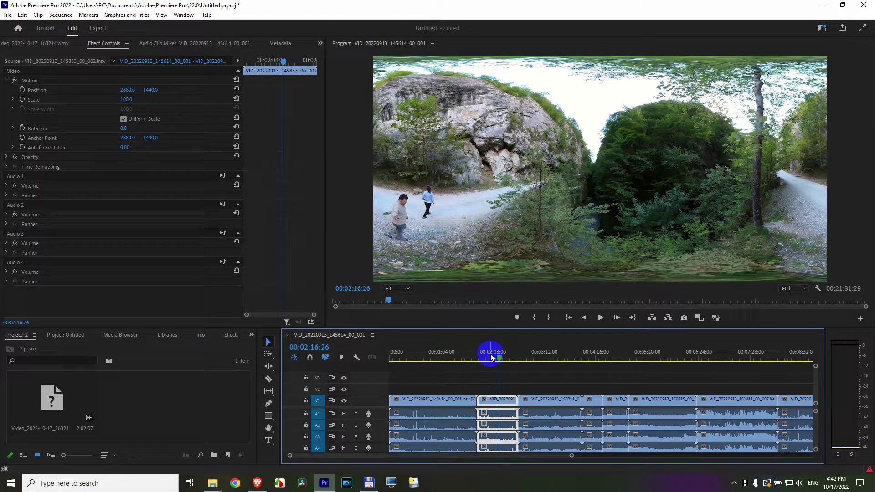
# - Mark the second clip's span via Mark Selection, then Clear In and Out; browse the marking menu
pyautogui.rightClick(491, 356)
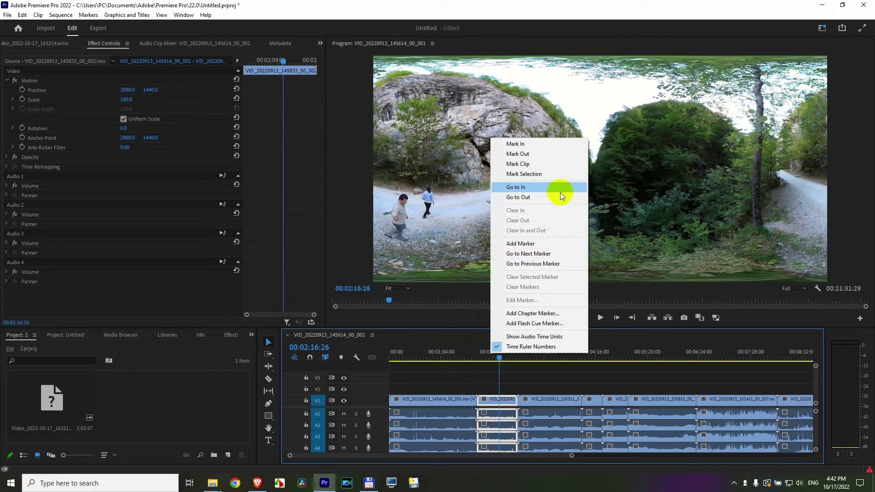
pyautogui.click(522, 164)
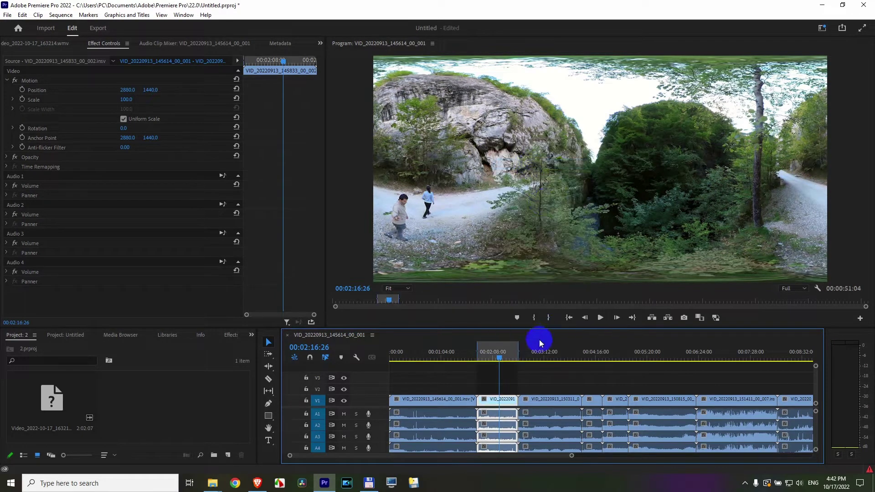
pyautogui.click(505, 352)
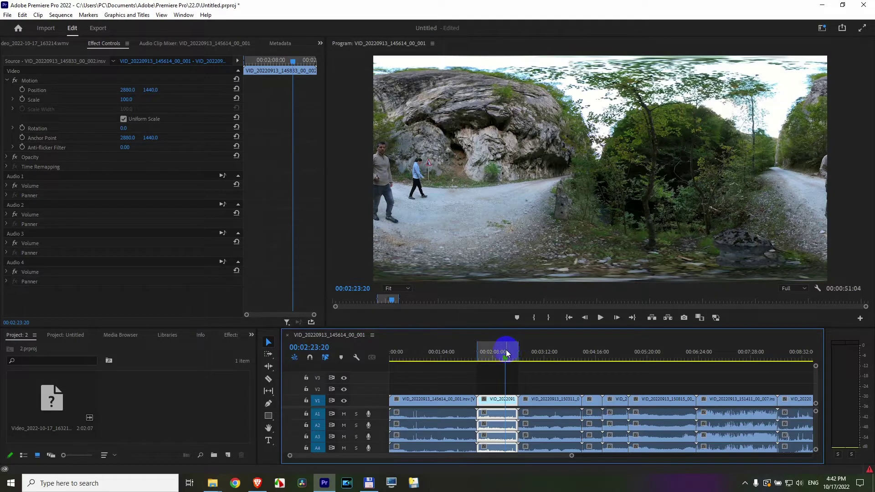
pyautogui.rightClick(507, 354)
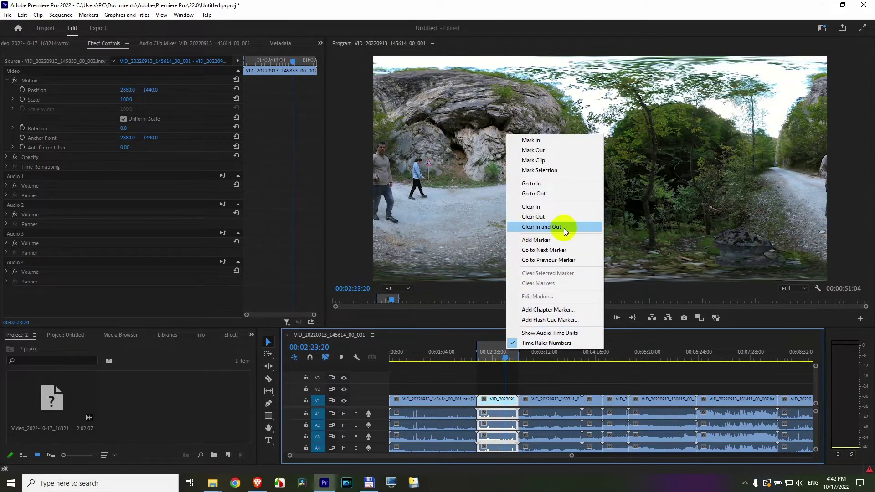
pyautogui.click(541, 227)
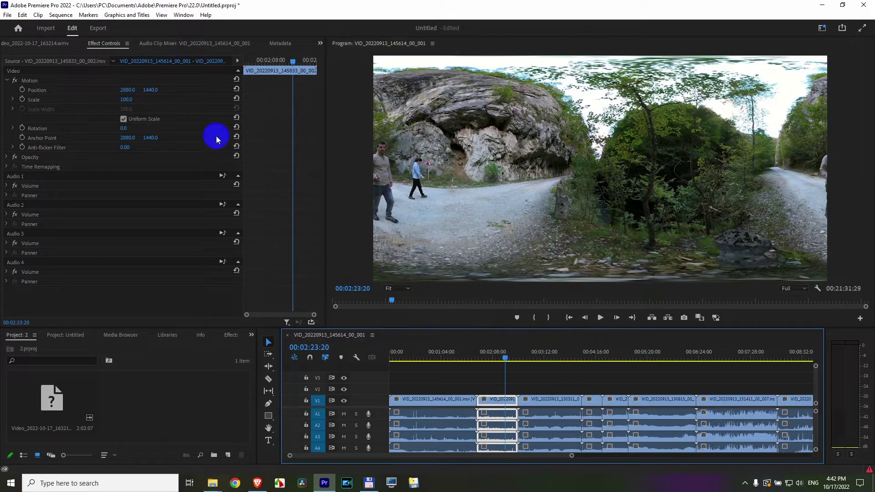
pyautogui.click(88, 16)
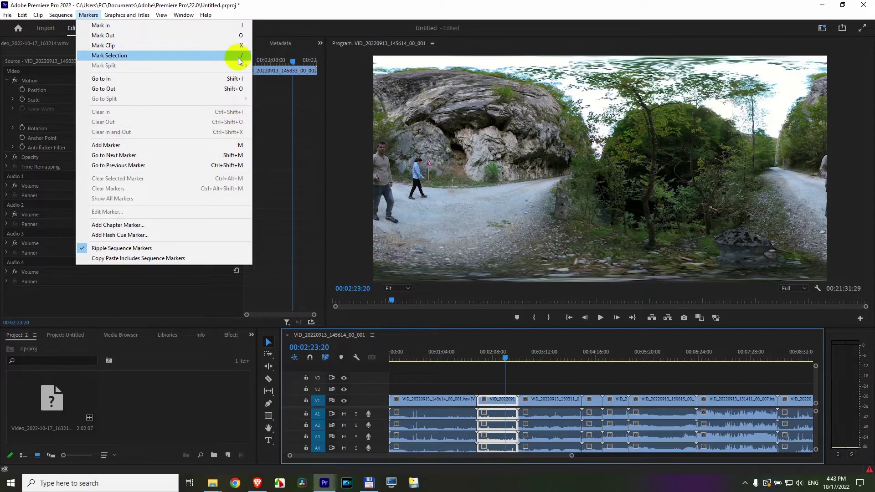
pyautogui.click(540, 377)
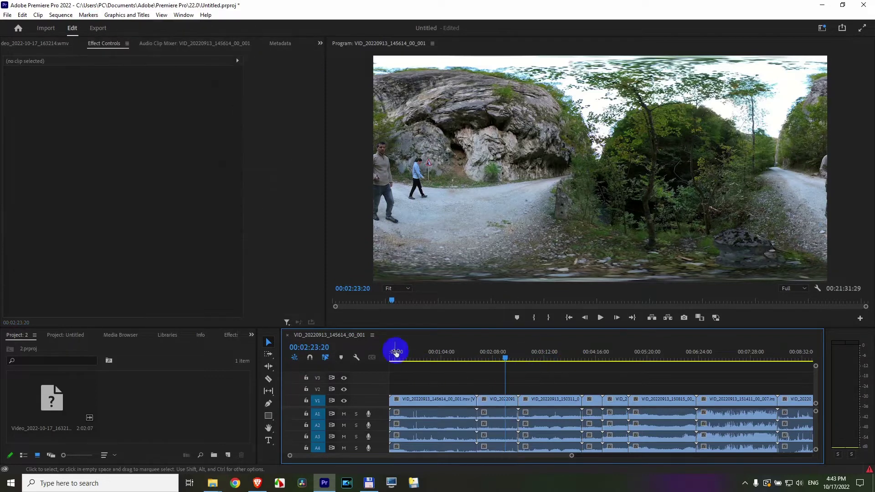
# - Mark in/out across the first three marquee-selected clips with /, then clear it and deselect
pyautogui.click(269, 343)
pyautogui.moveTo(530, 382)
pyautogui.mouseDown()
pyautogui.moveTo(495, 391)
pyautogui.moveTo(454, 421)
pyautogui.mouseUp()
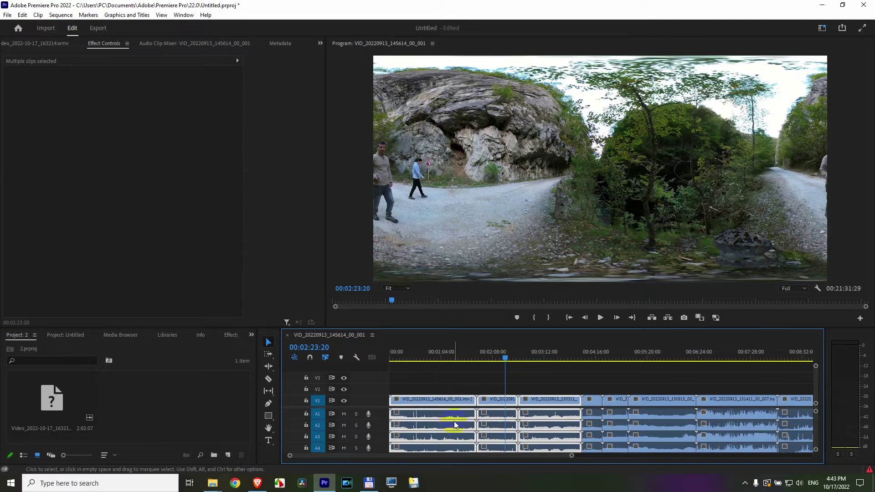
pyautogui.press('/')
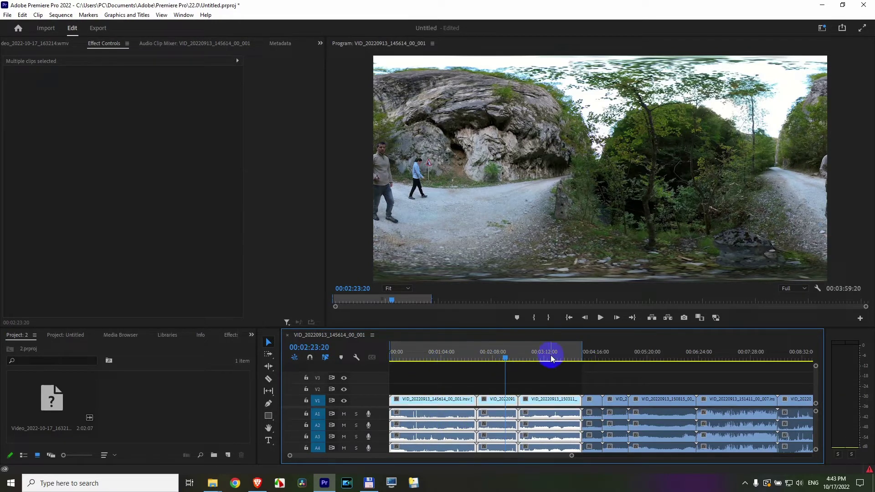
pyautogui.hotkey('ctrl', 'shift', 'x')
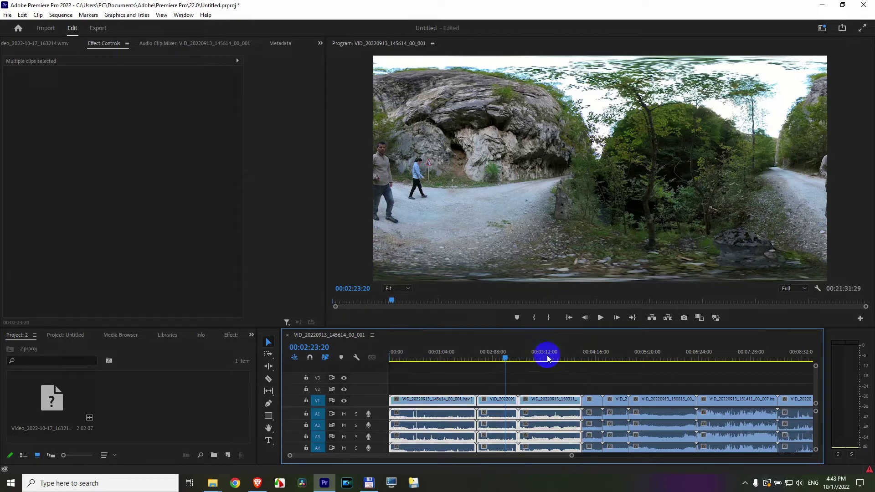
pyautogui.click(546, 375)
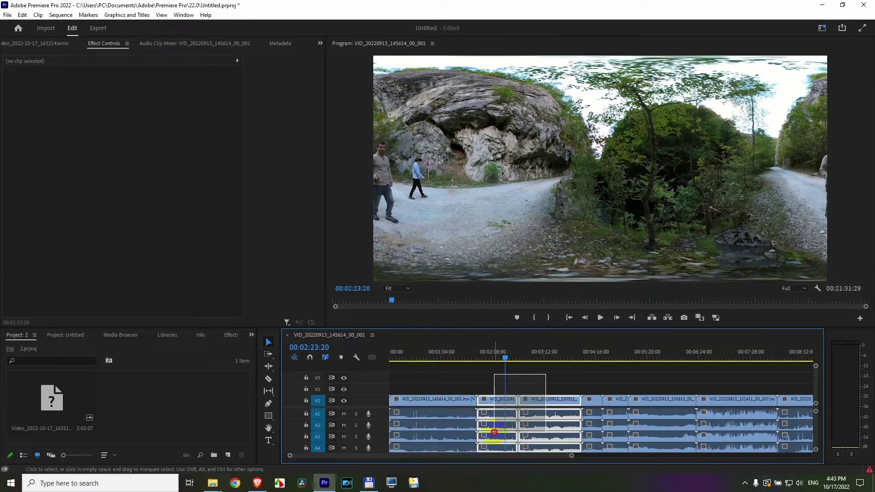
# - Select the second and third clips, apply Mark Selection from the ruler, then Clear In and Out
pyautogui.click(503, 408)
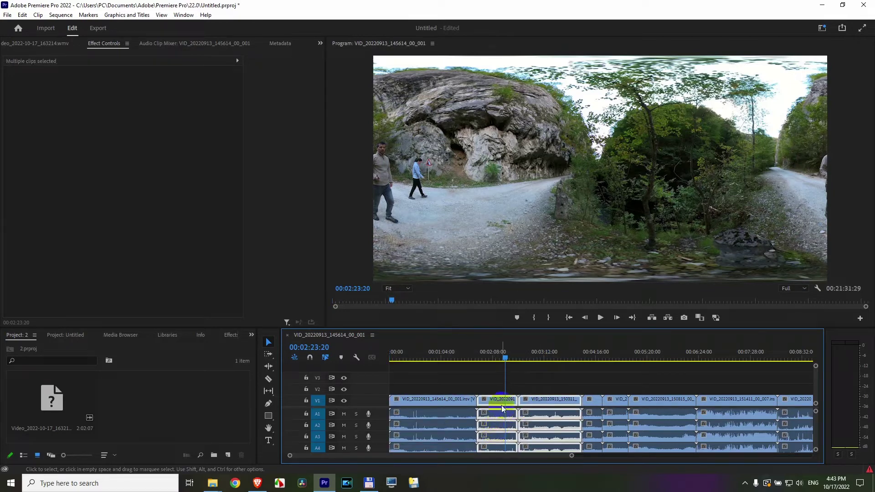
pyautogui.rightClick(544, 358)
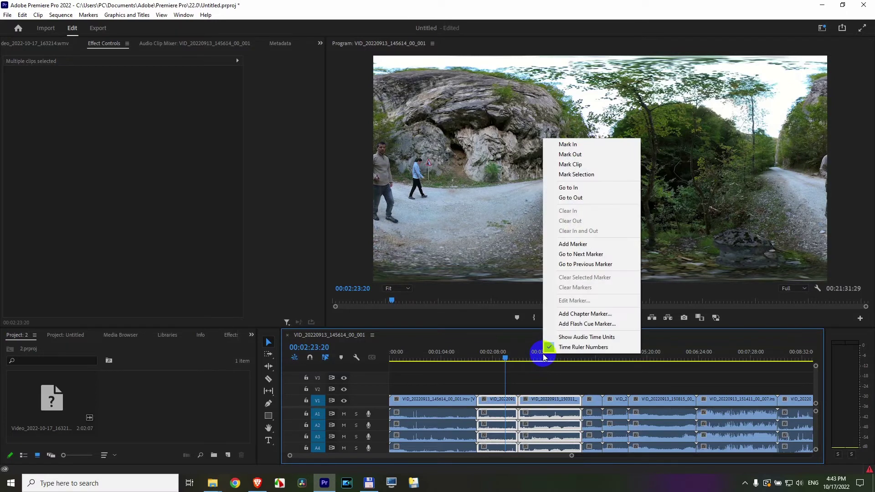
pyautogui.click(585, 176)
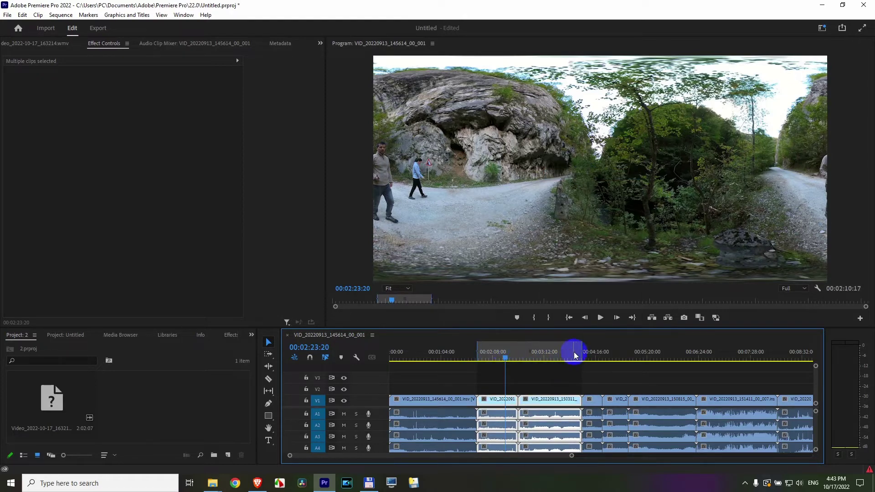
pyautogui.rightClick(553, 357)
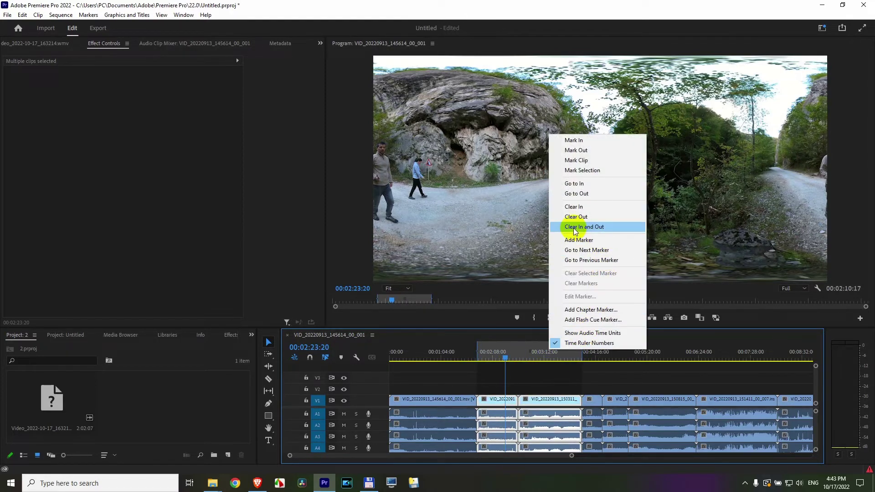
pyautogui.click(592, 230)
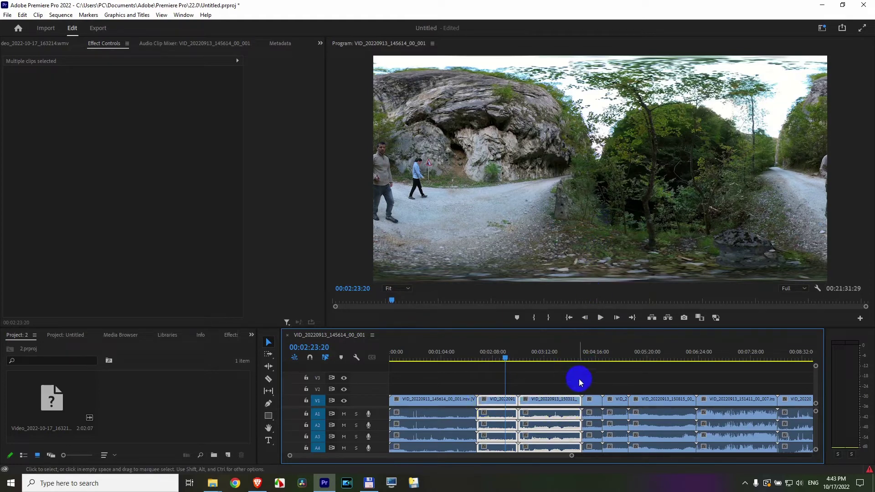
# - Set an in point via the ruler menu and an out point at 00:03:25:10
pyautogui.rightClick(517, 356)
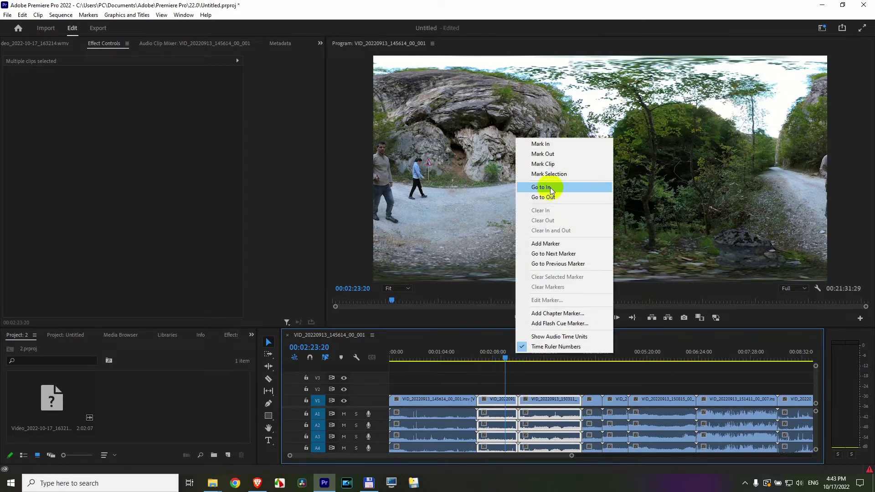
pyautogui.click(556, 147)
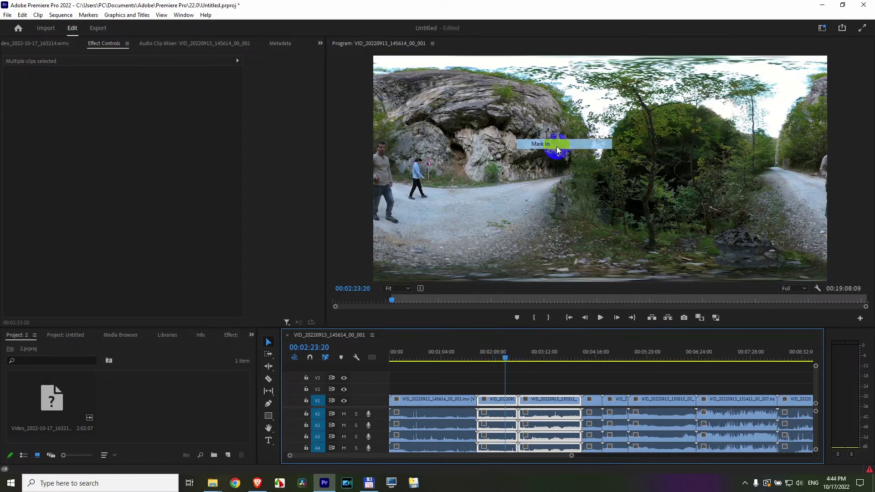
pyautogui.click(556, 353)
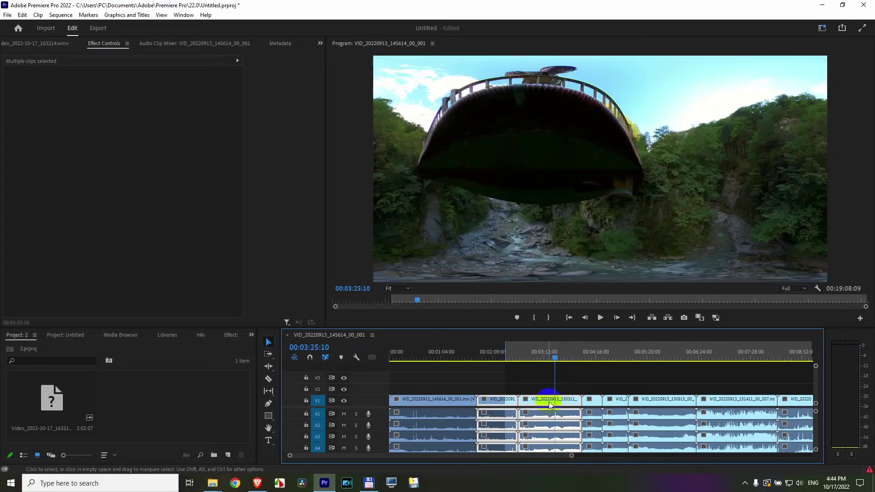
pyautogui.rightClick(552, 352)
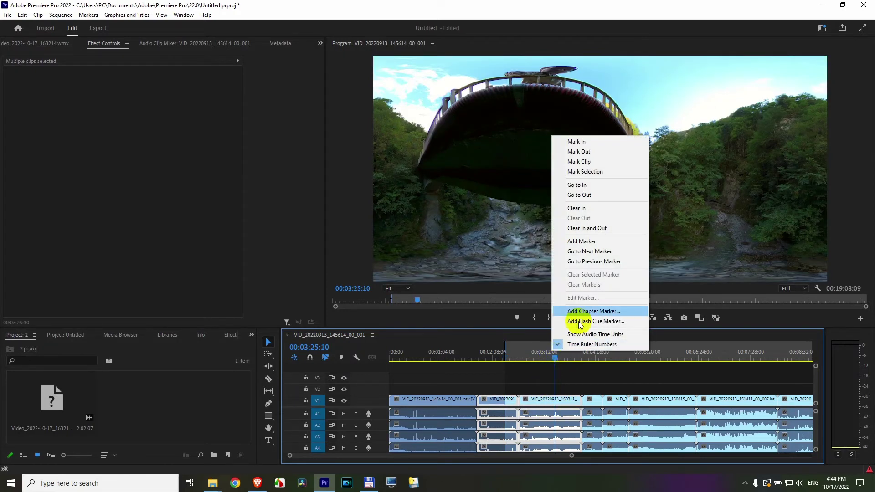
pyautogui.click(602, 151)
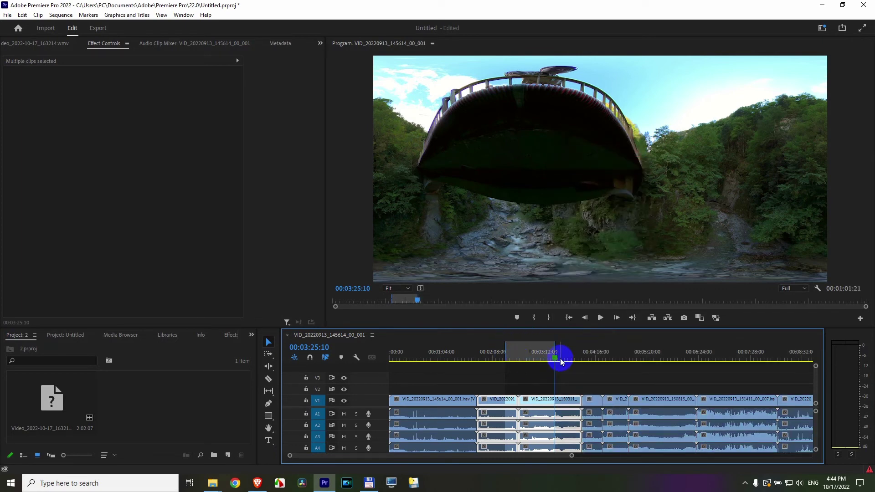
pyautogui.click(577, 404)
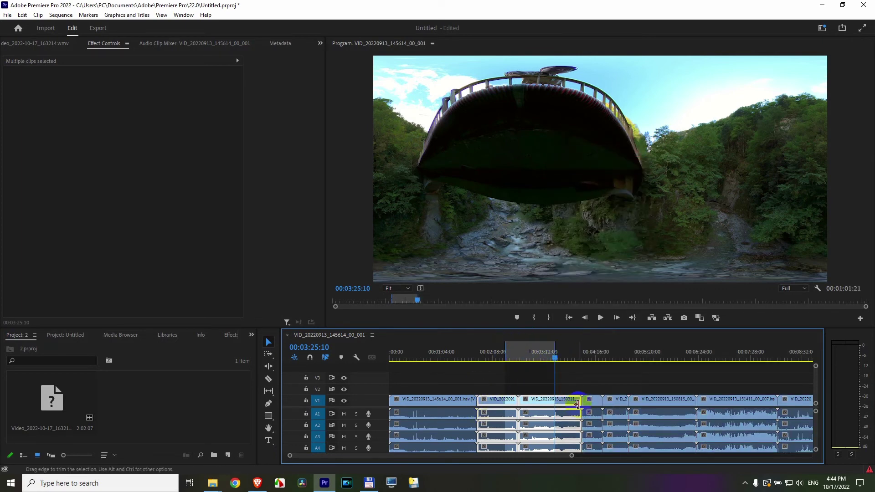
# - Mark in at 00:03:42:26 and out at 00:04:04:27 with I and O
pyautogui.click(570, 351)
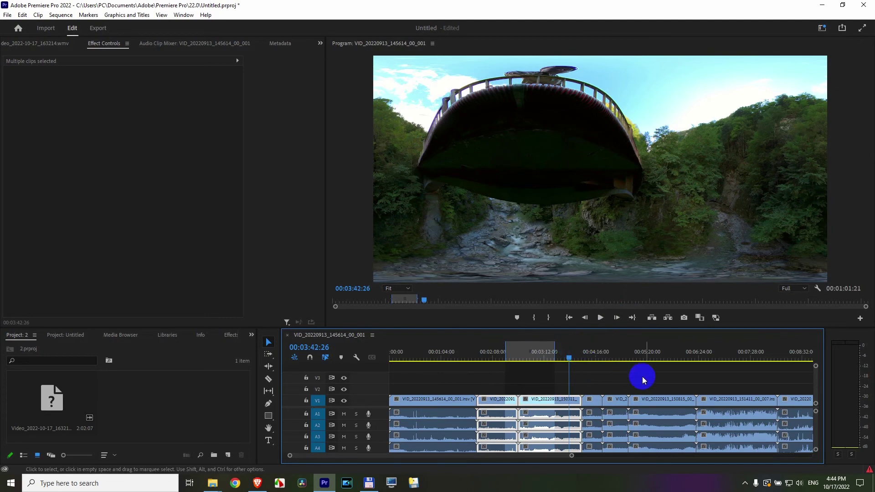
pyautogui.press('i')
pyautogui.click(587, 352)
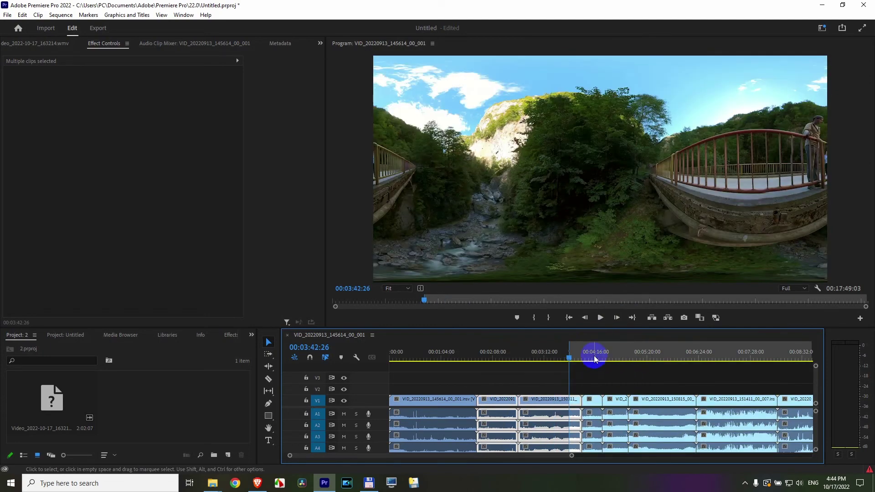
pyautogui.press('o')
# - Mark in at 00:04:43:28 and out at 00:05:12:23, then clear both marks
pyautogui.click(618, 356)
pyautogui.press('i')
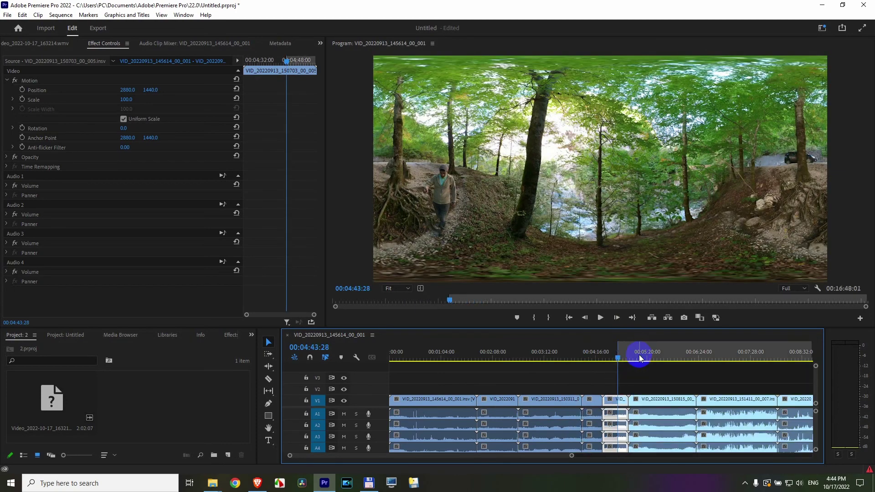
pyautogui.click(643, 356)
pyautogui.press('o')
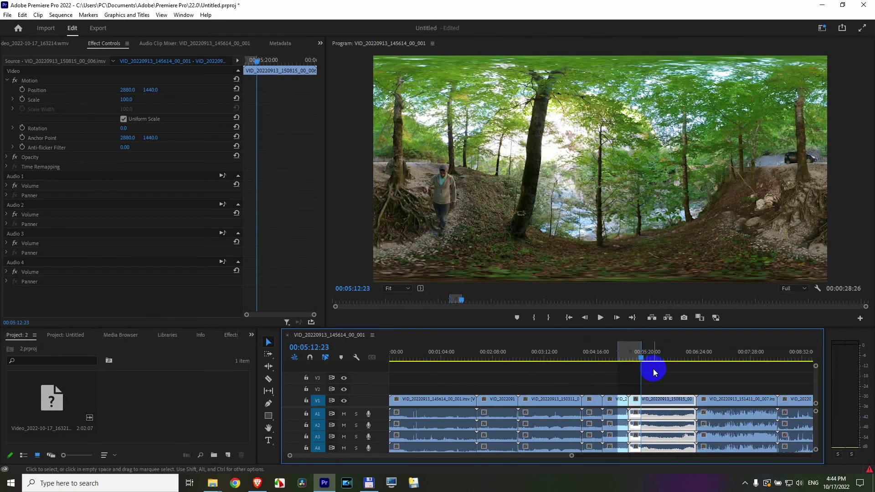
pyautogui.hotkey('ctrl', 'shift', 'x')
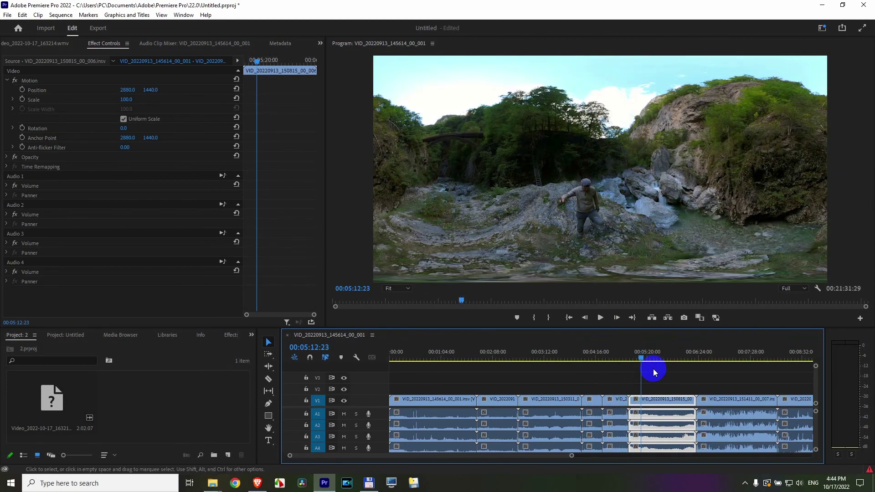